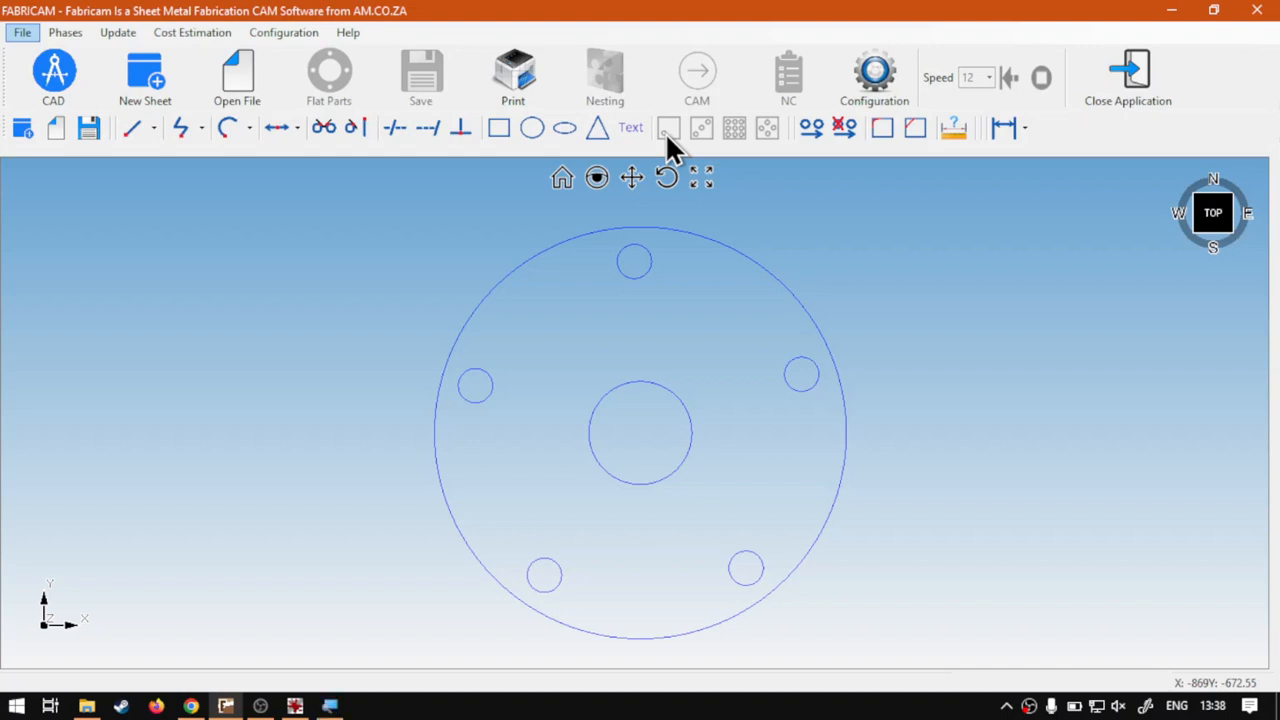
pyautogui.press('super+plus')
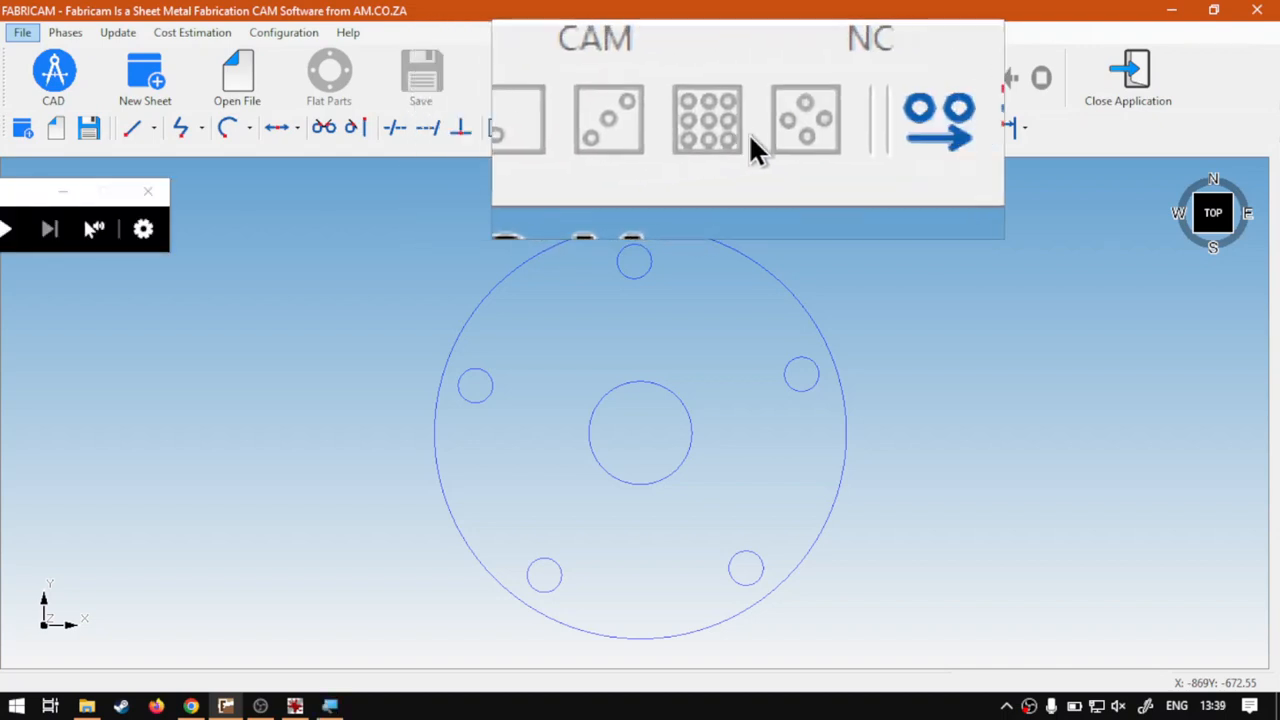
pyautogui.press('super+Escape')
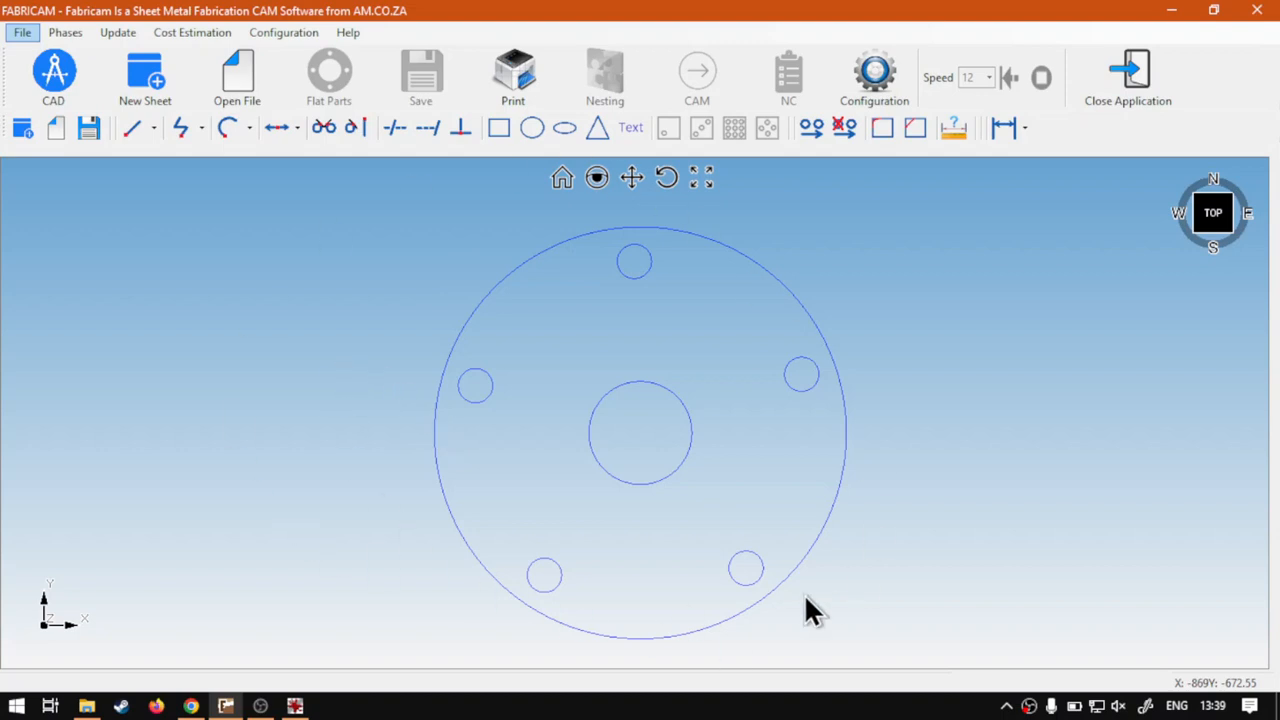
# Delete the entire existing flange drawing, including the outer circle, the centre hole and the five small holes
pyautogui.moveTo(829, 574)
pyautogui.mouseDown(button='middle')
pyautogui.moveTo(814, 562)
pyautogui.moveTo(824, 576)
pyautogui.mouseUp(button='middle')
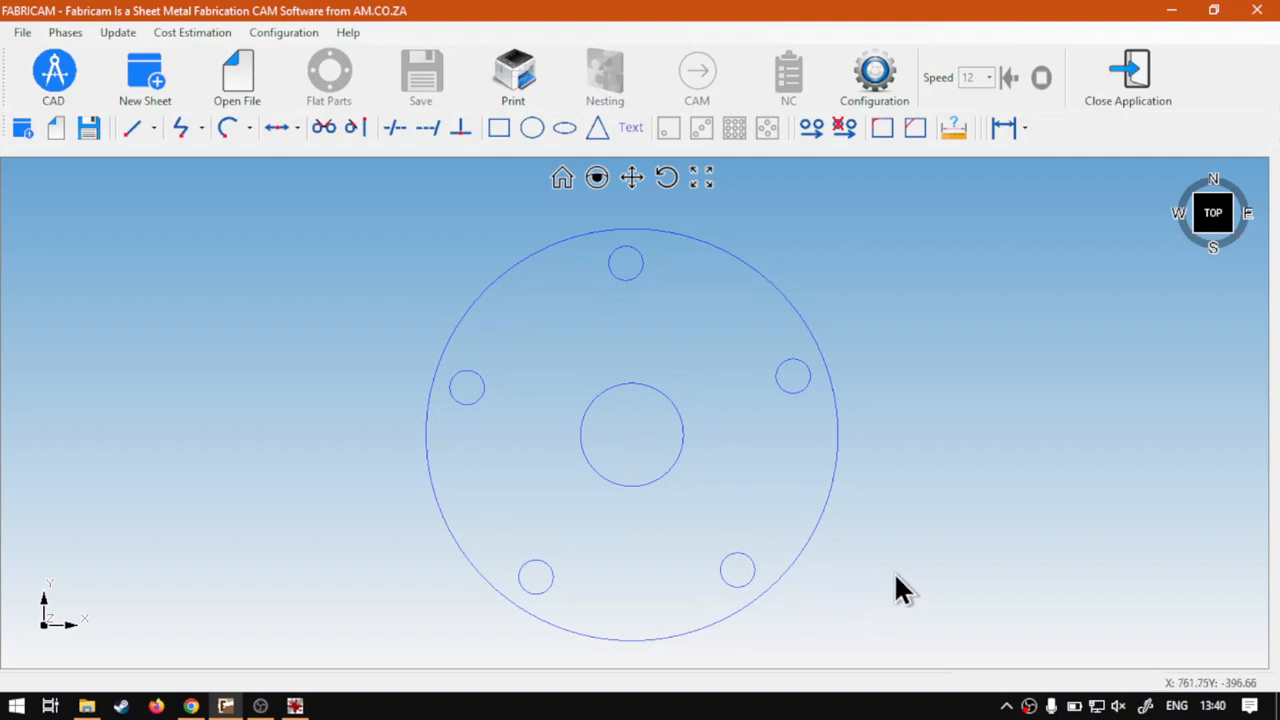
pyautogui.moveTo(895, 663)
pyautogui.mouseDown()
pyautogui.moveTo(509, 429)
pyautogui.moveTo(272, 175)
pyautogui.mouseUp()
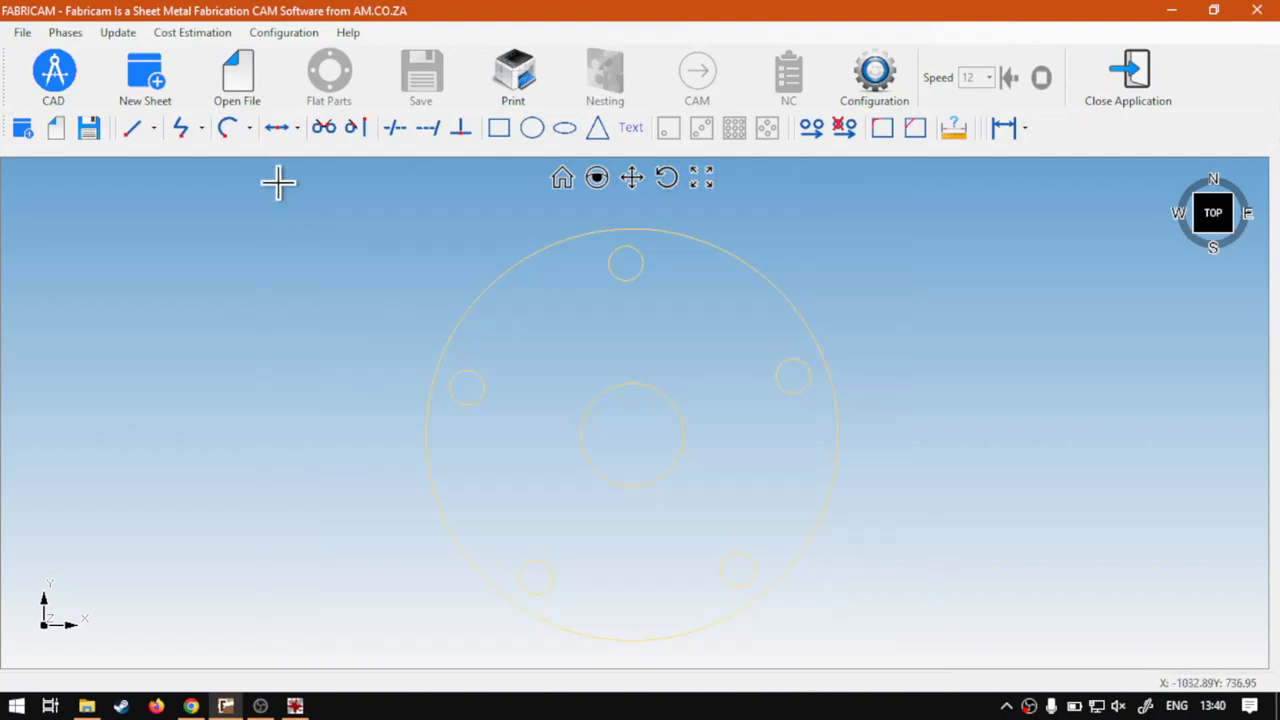
pyautogui.press('Delete')
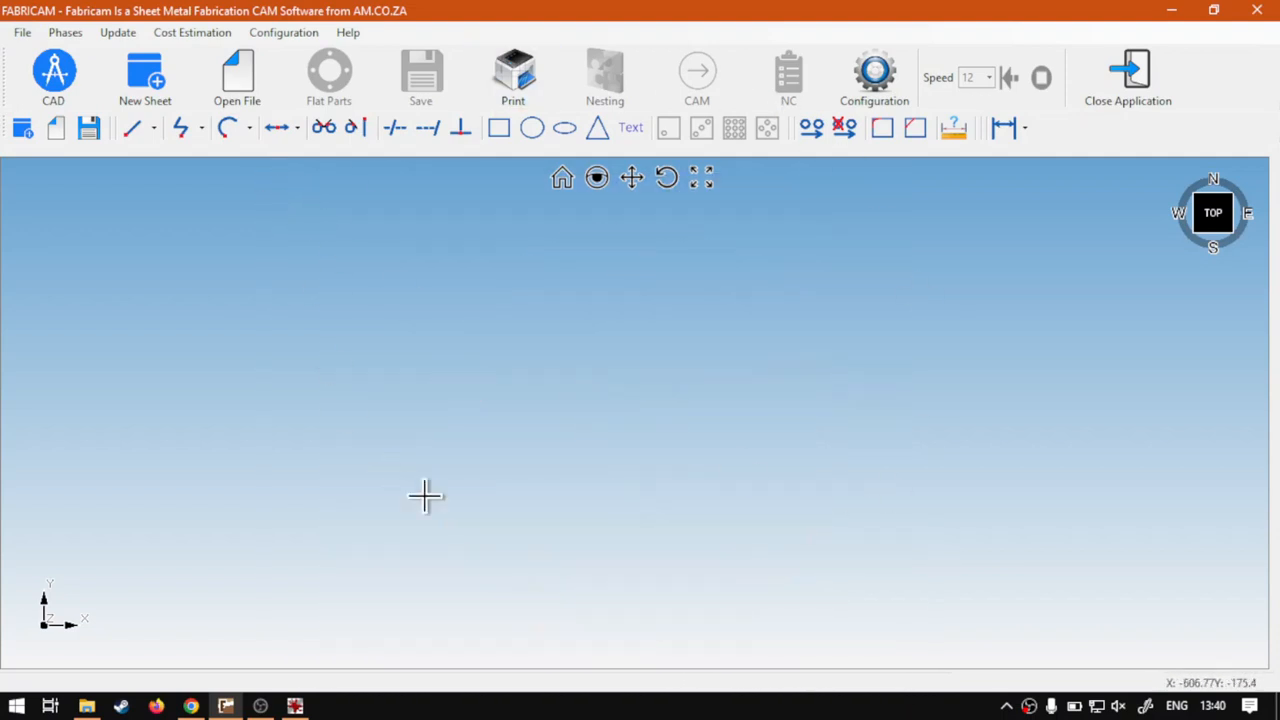
# Draw a 400 mm diameter circle with single positioning at X 0, Y 0
pyautogui.click(531, 127)
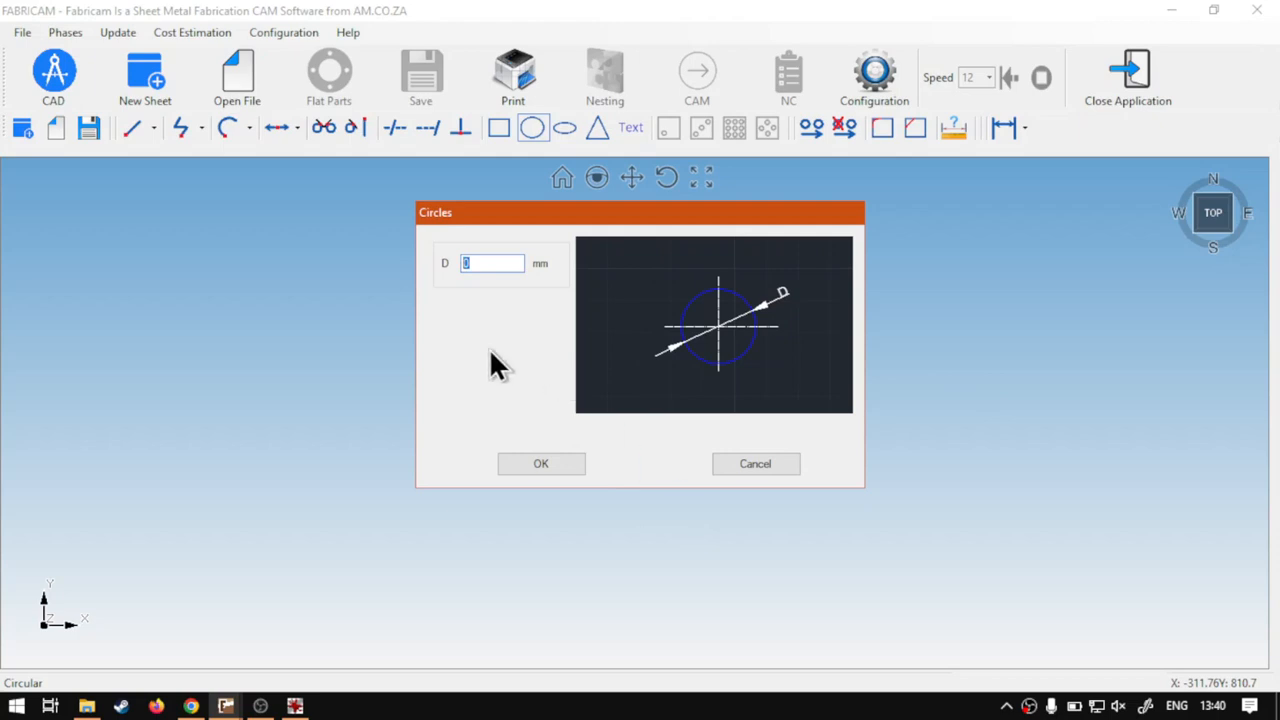
pyautogui.write('400')
pyautogui.click(541, 463)
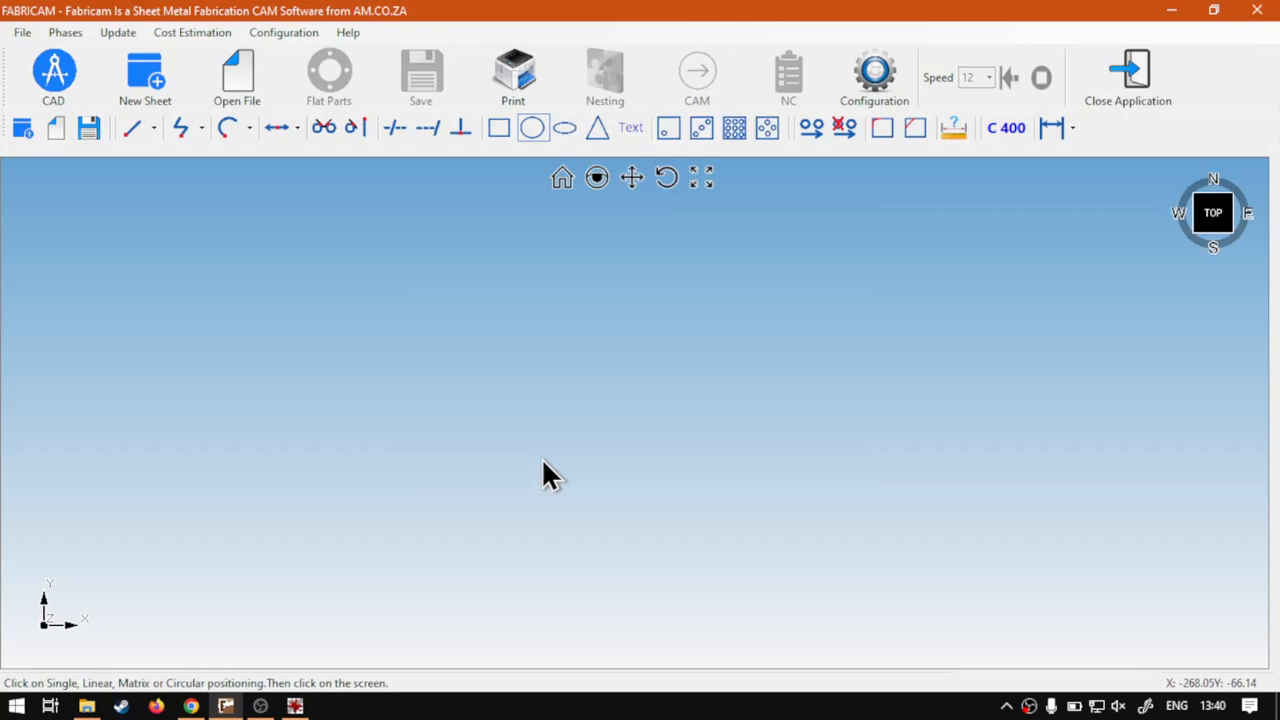
pyautogui.click(669, 130)
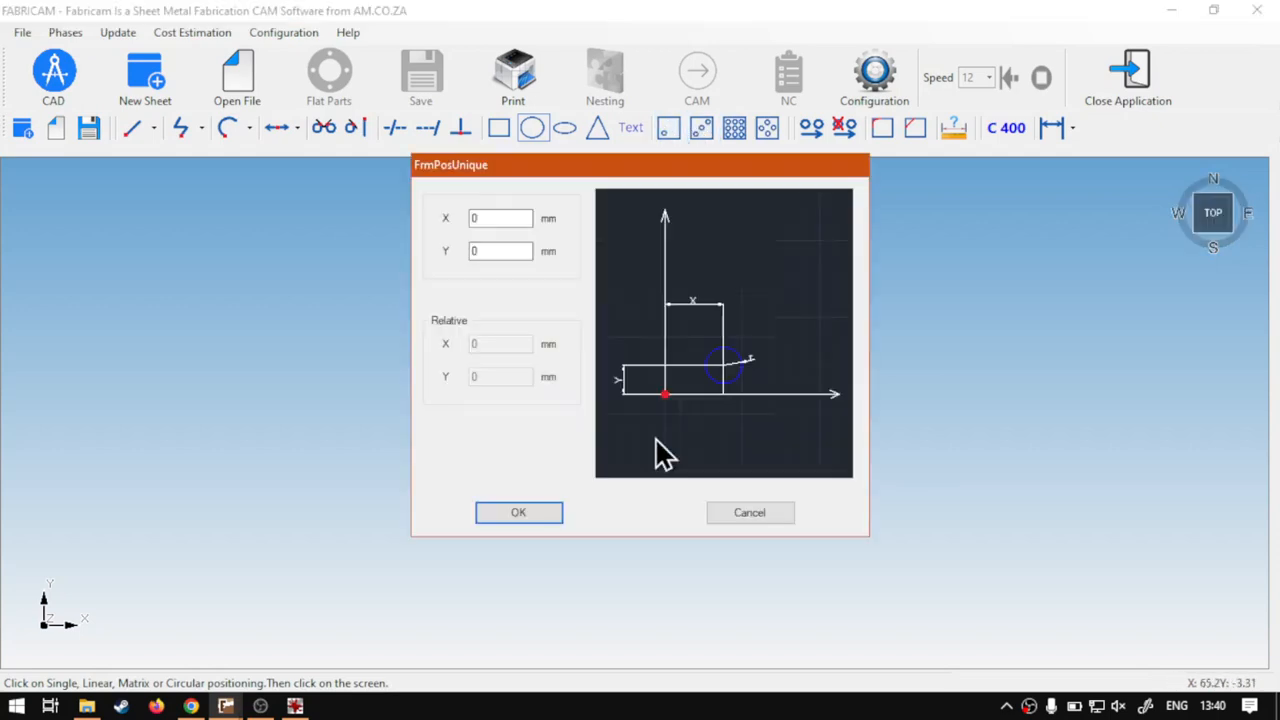
pyautogui.click(525, 510)
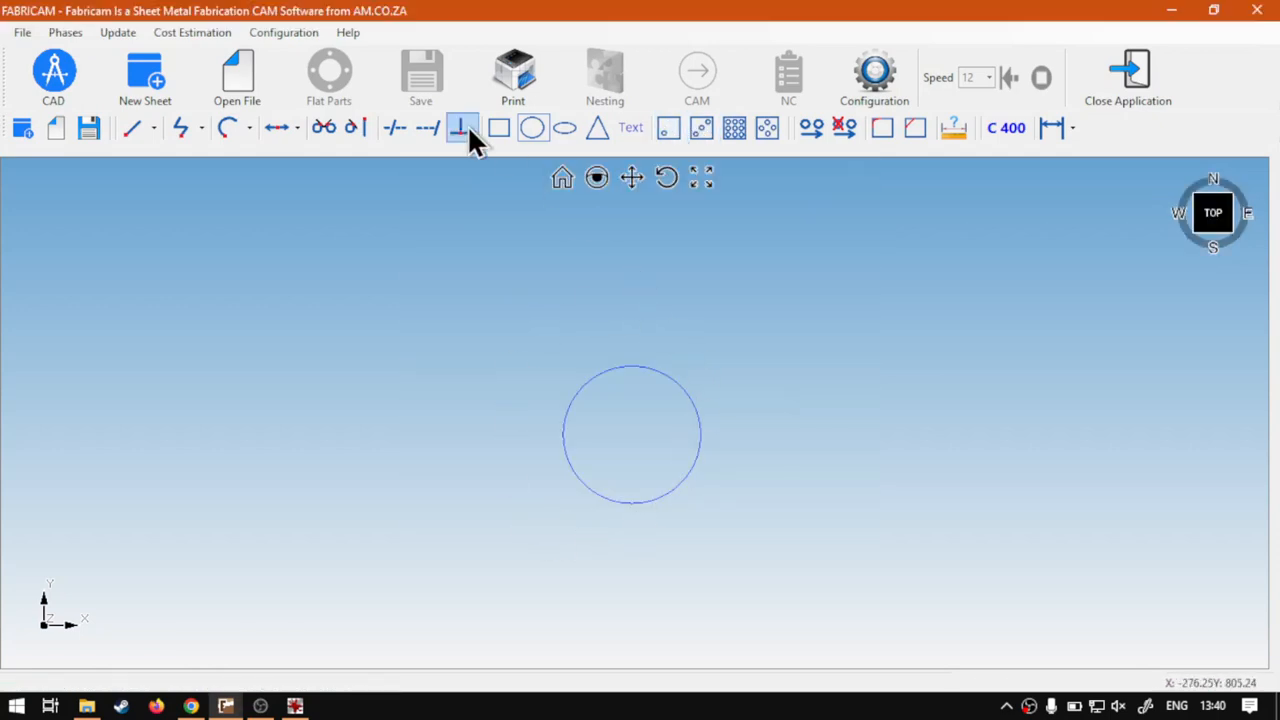
# Define a new circle with a diameter of 100 mm for the bolt holes
pyautogui.click(534, 130)
pyautogui.click(491, 263)
pyautogui.write('100')
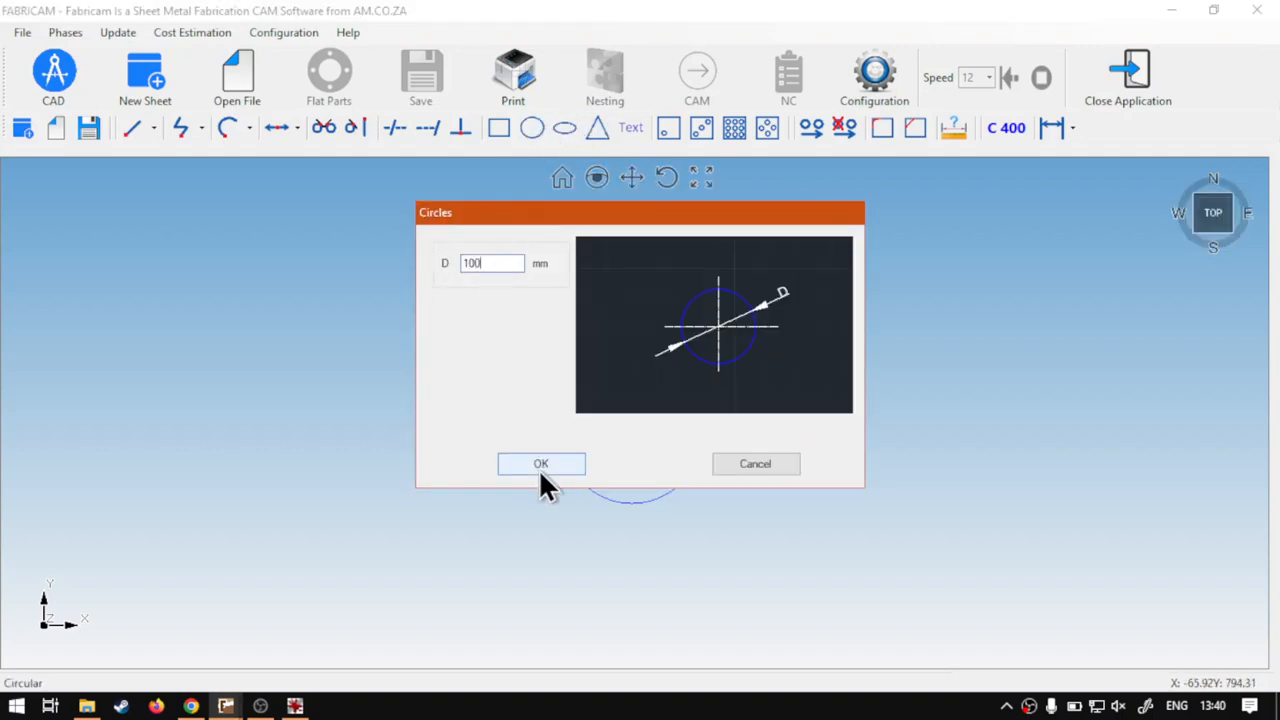
pyautogui.click(540, 464)
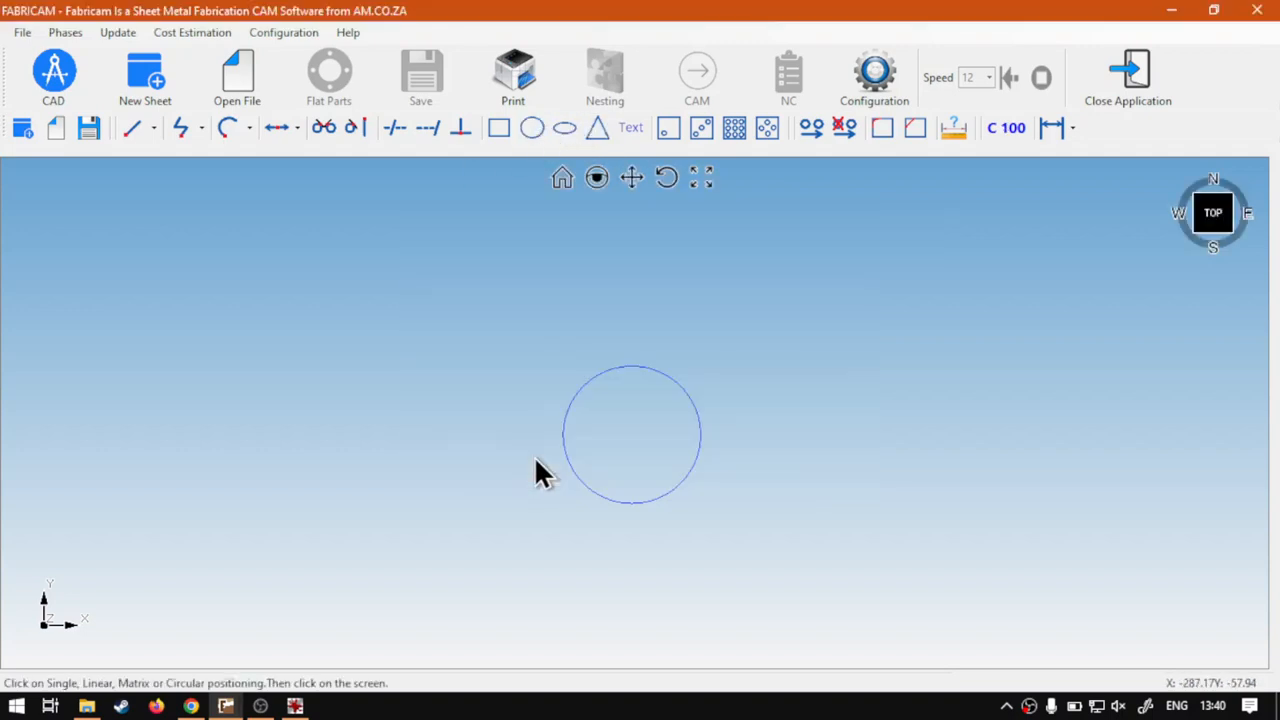
# Place the 100 mm circles with circular positioning around X 0, Y 0: radius 500 mm, A1 200°, A2 360°, 10 circles
pyautogui.click(767, 138)
pyautogui.click(695, 328)
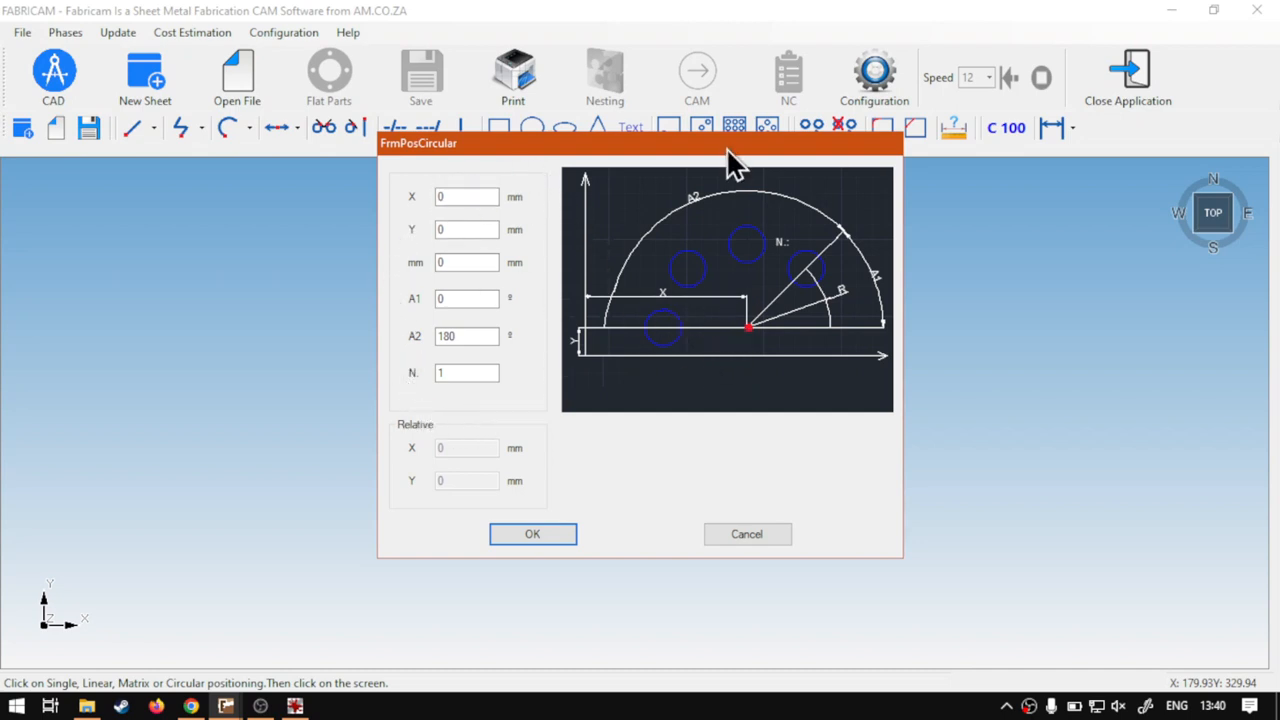
pyautogui.moveTo(726, 147); pyautogui.dragTo(326, 194)
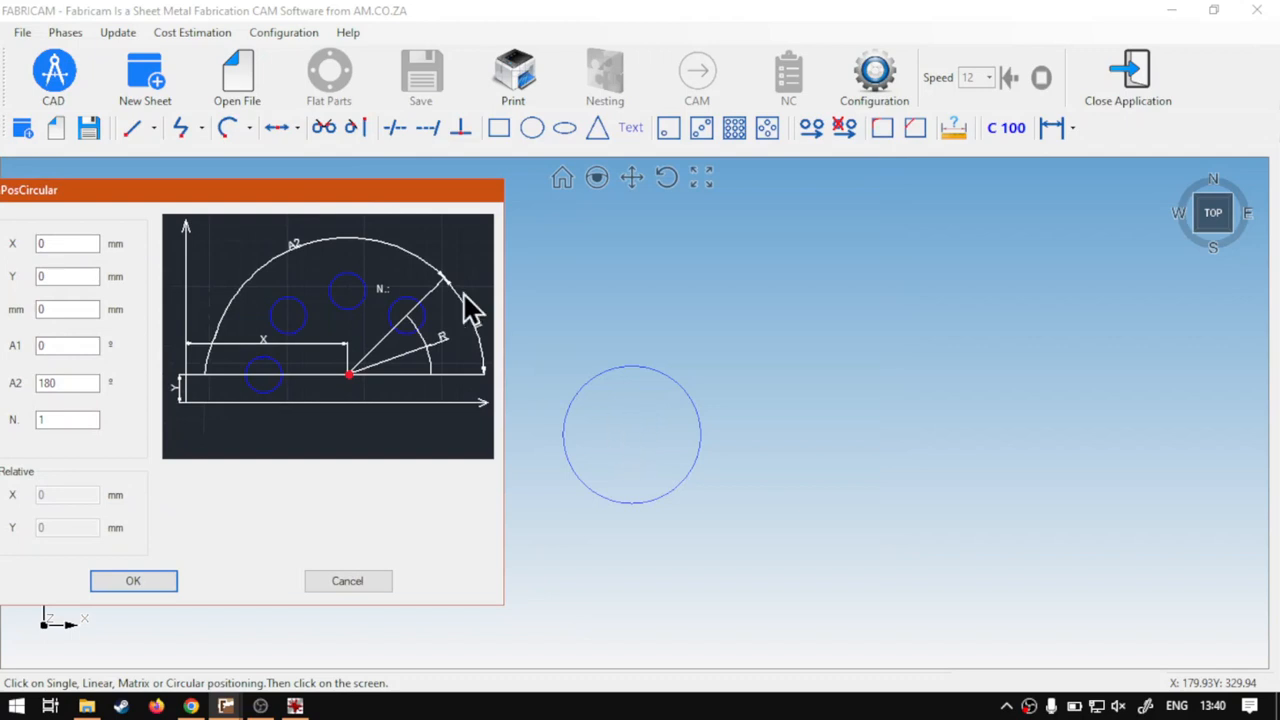
pyautogui.moveTo(415, 197); pyautogui.dragTo(930, 118)
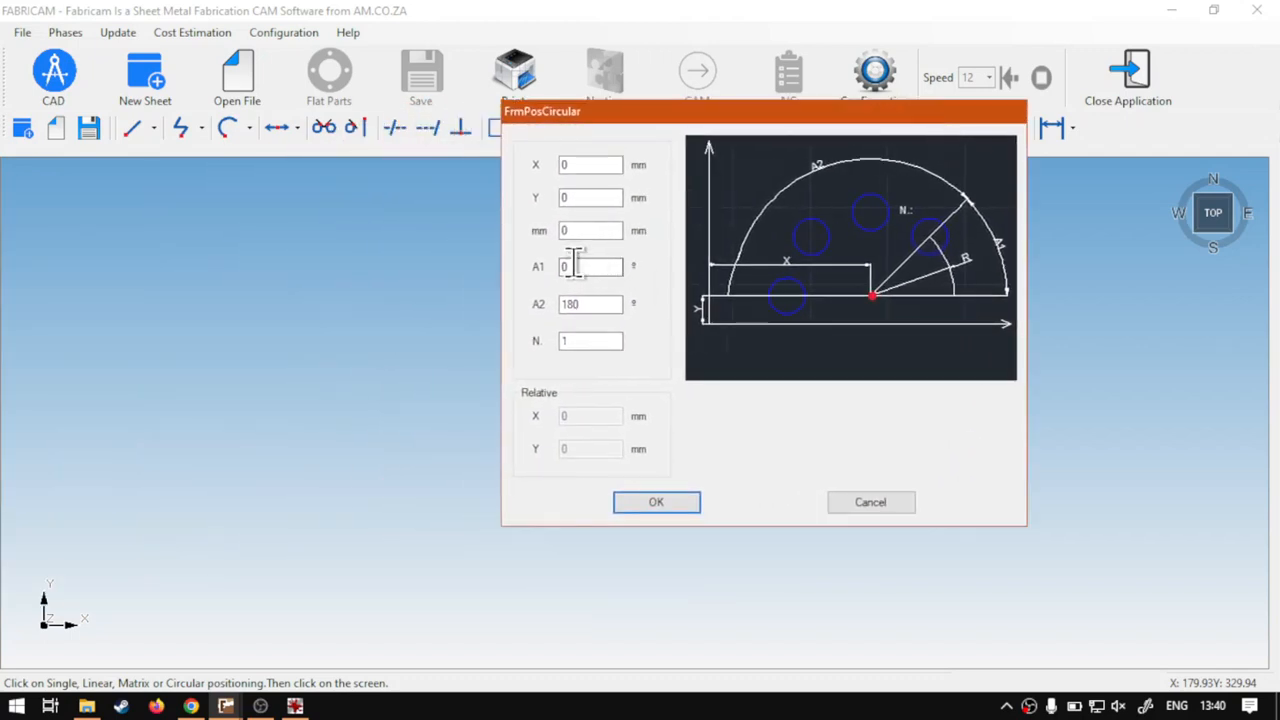
pyautogui.click(578, 232)
pyautogui.press('BackSpace')
pyautogui.write('500')
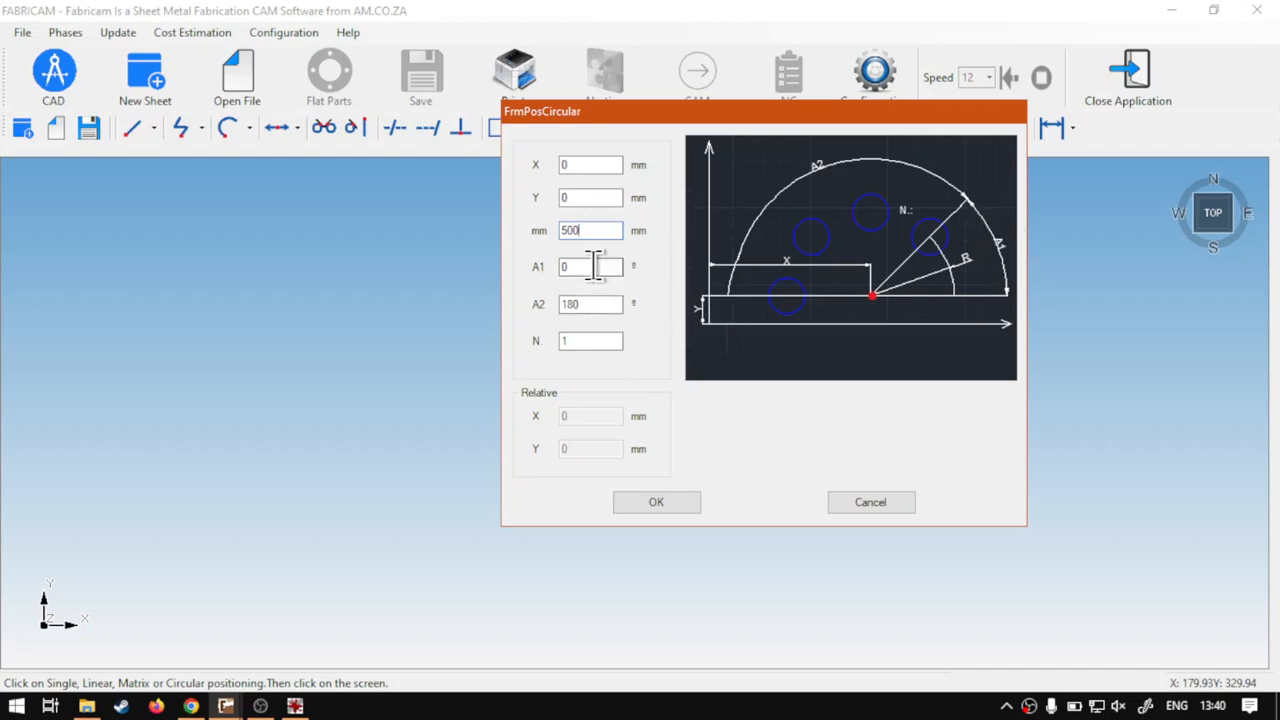
pyautogui.press('Tab')
pyautogui.write('200')
pyautogui.press('Tab')
pyautogui.write('360')
pyautogui.press('Tab')
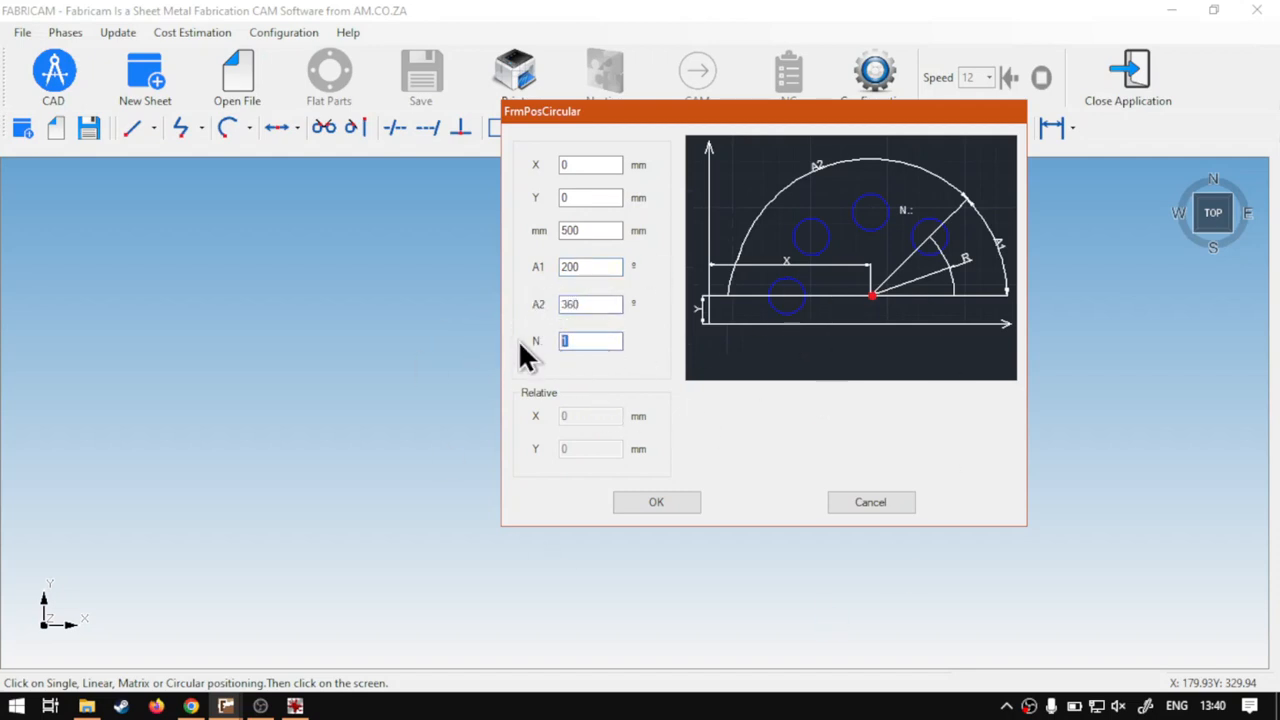
pyautogui.write('10')
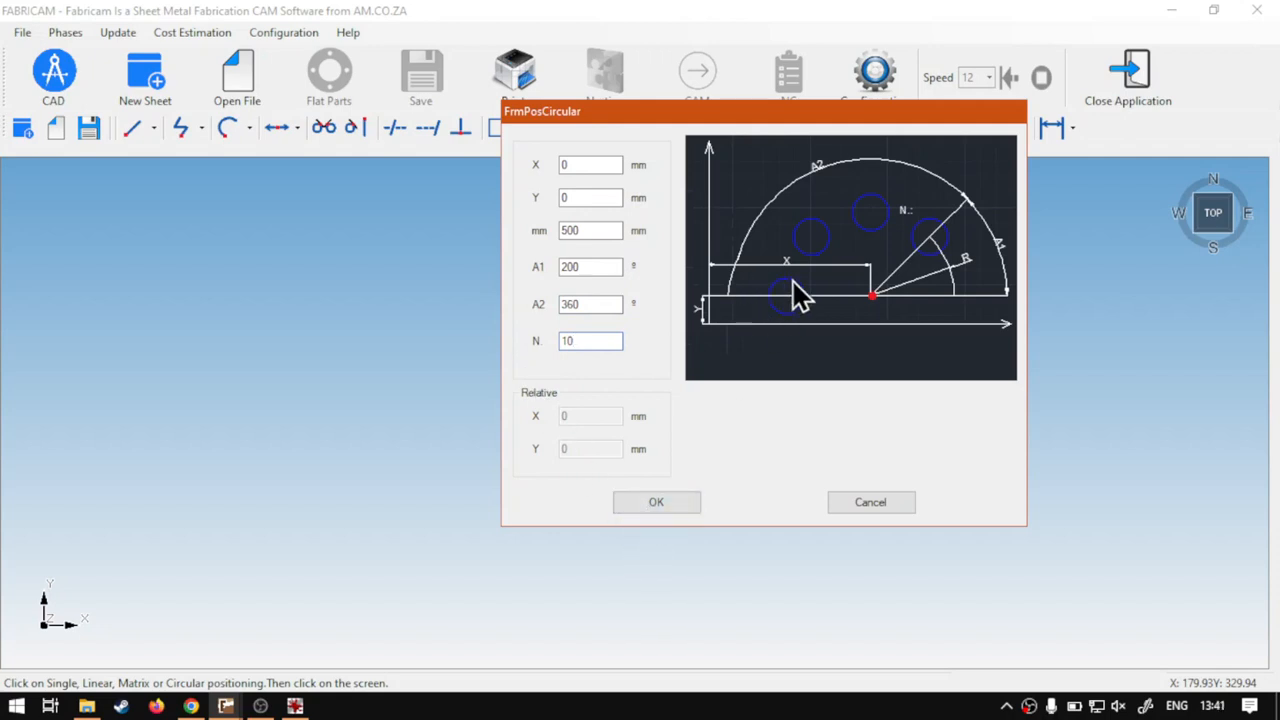
pyautogui.click(673, 499)
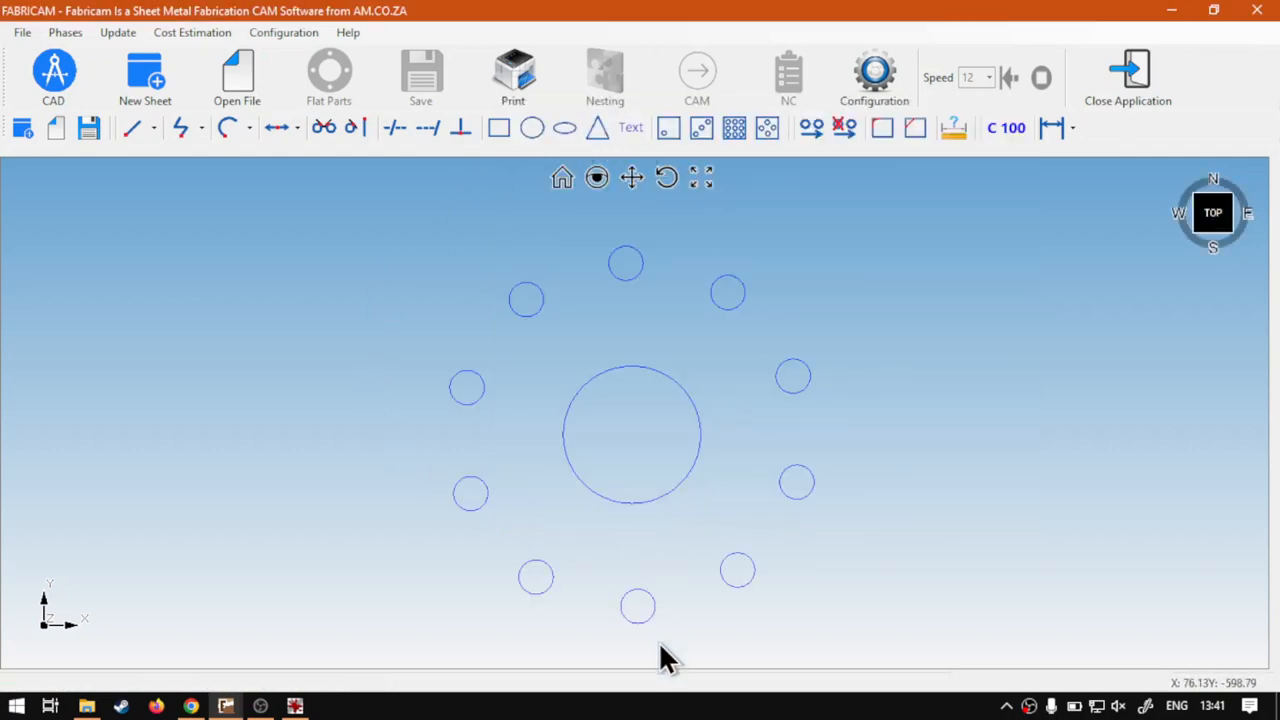
# Delete every second small circle in the ring, starting with the bottommost one, so that five holes are removed
pyautogui.moveTo(658, 646); pyautogui.dragTo(430, 450)
pyautogui.moveTo(552, 365); pyautogui.dragTo(500, 252)
pyautogui.moveTo(683, 312); pyautogui.dragTo(797, 280)
pyautogui.moveTo(763, 449); pyautogui.dragTo(861, 557)
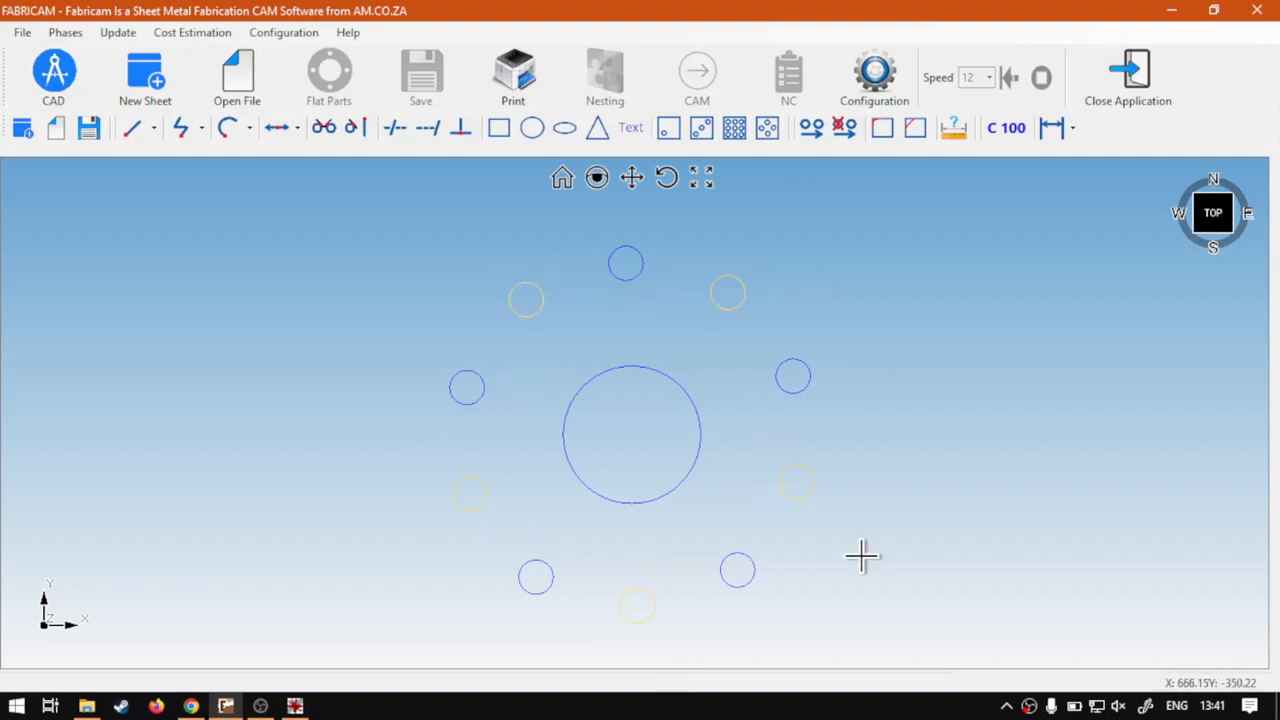
pyautogui.press('Delete')
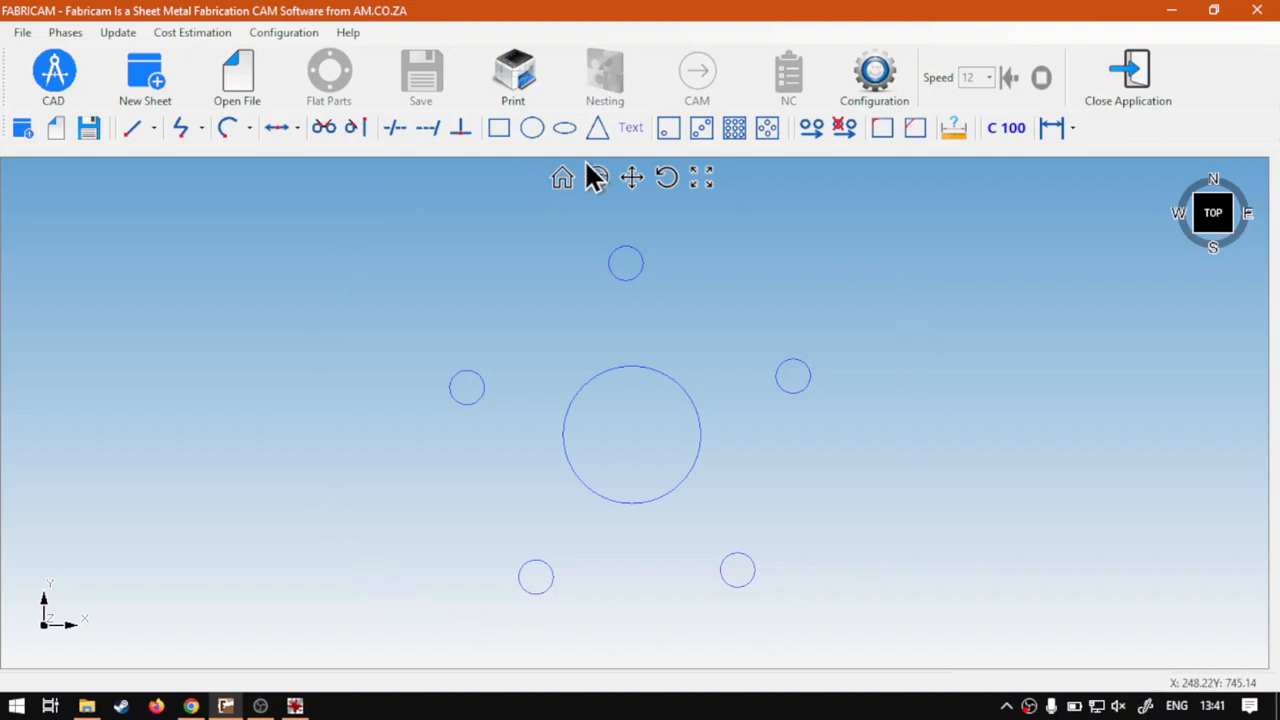
# Draw the flange's outer edge as a 1200 mm diameter circle with single positioning at X 0, Y 0
pyautogui.click(500, 128)
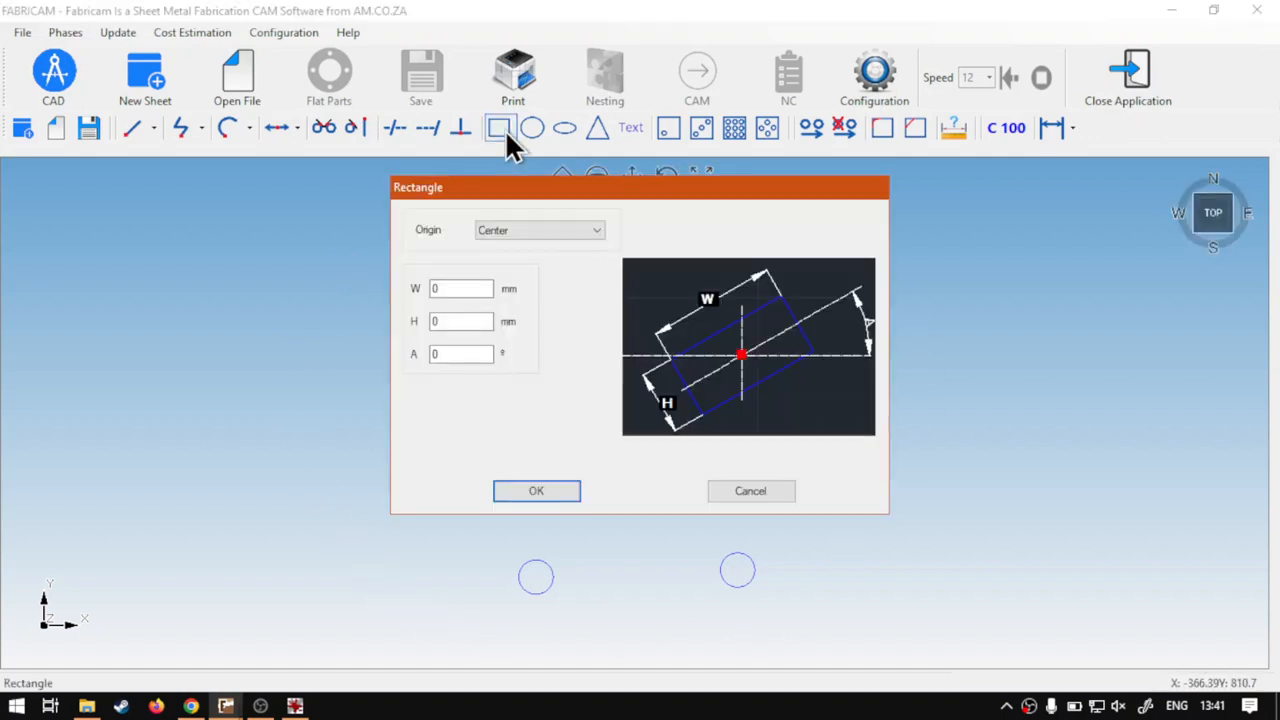
pyautogui.click(731, 487)
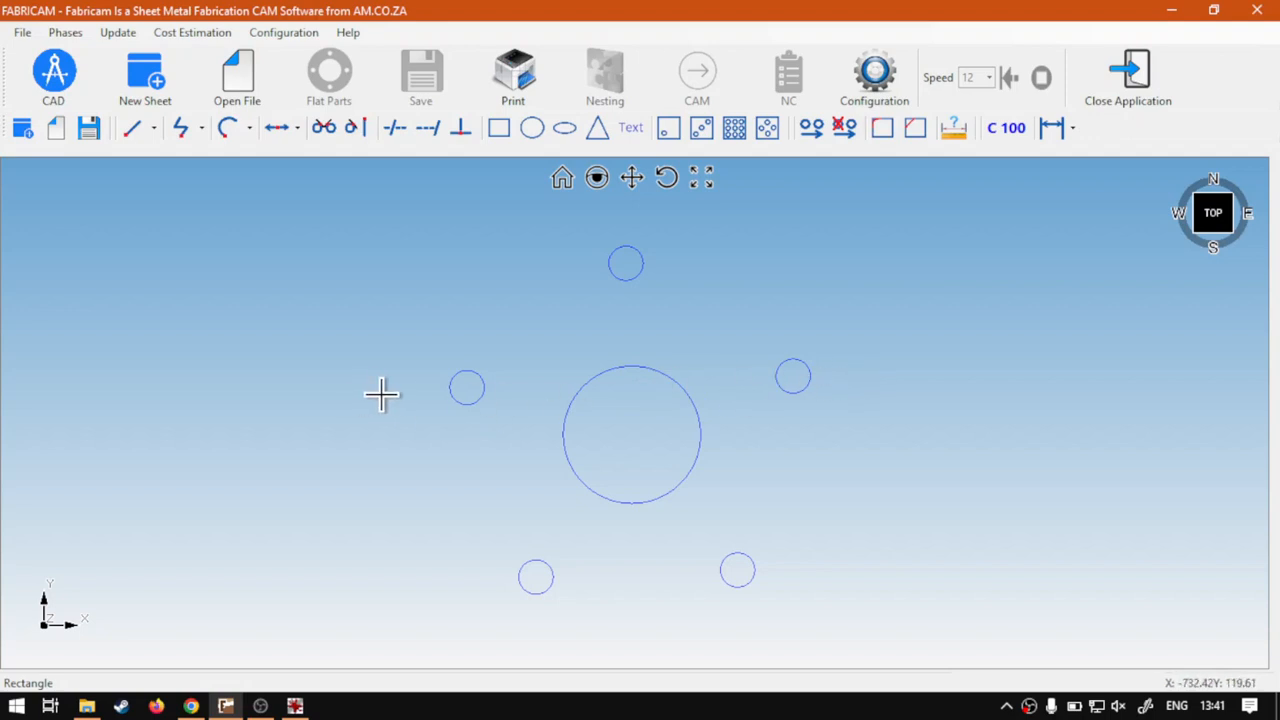
pyautogui.click(532, 127)
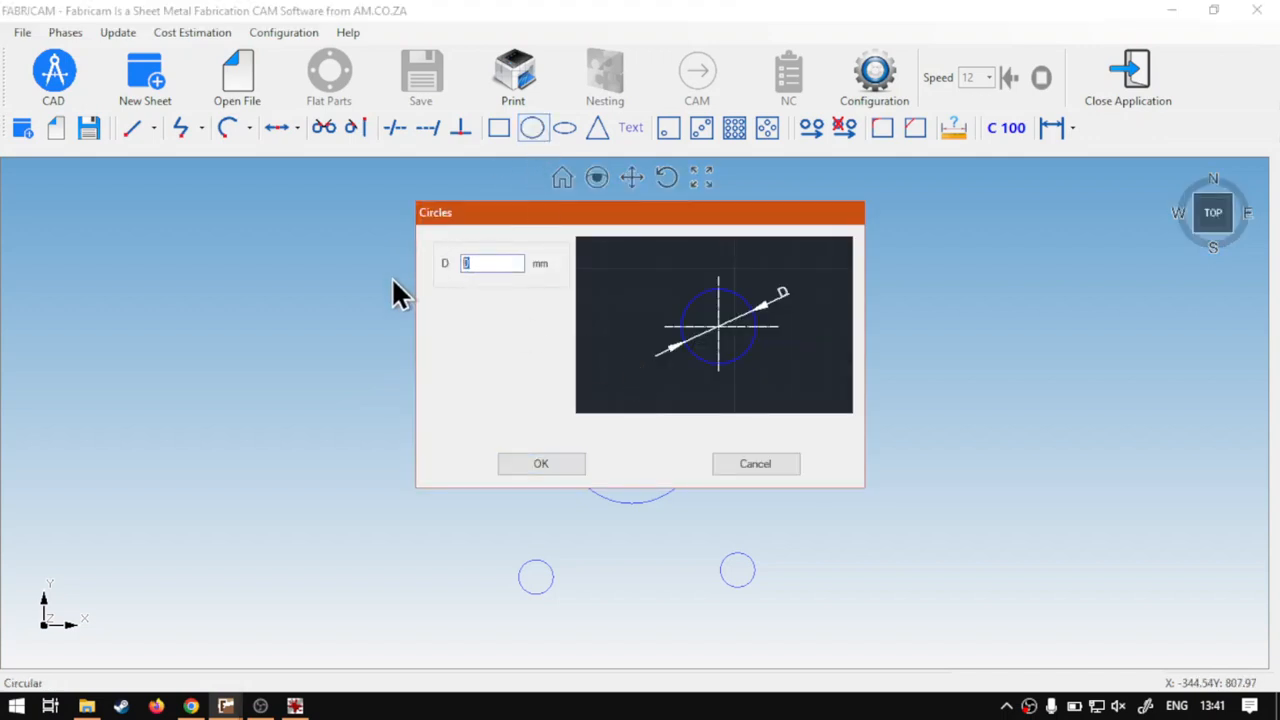
pyautogui.write('1200')
pyautogui.click(527, 464)
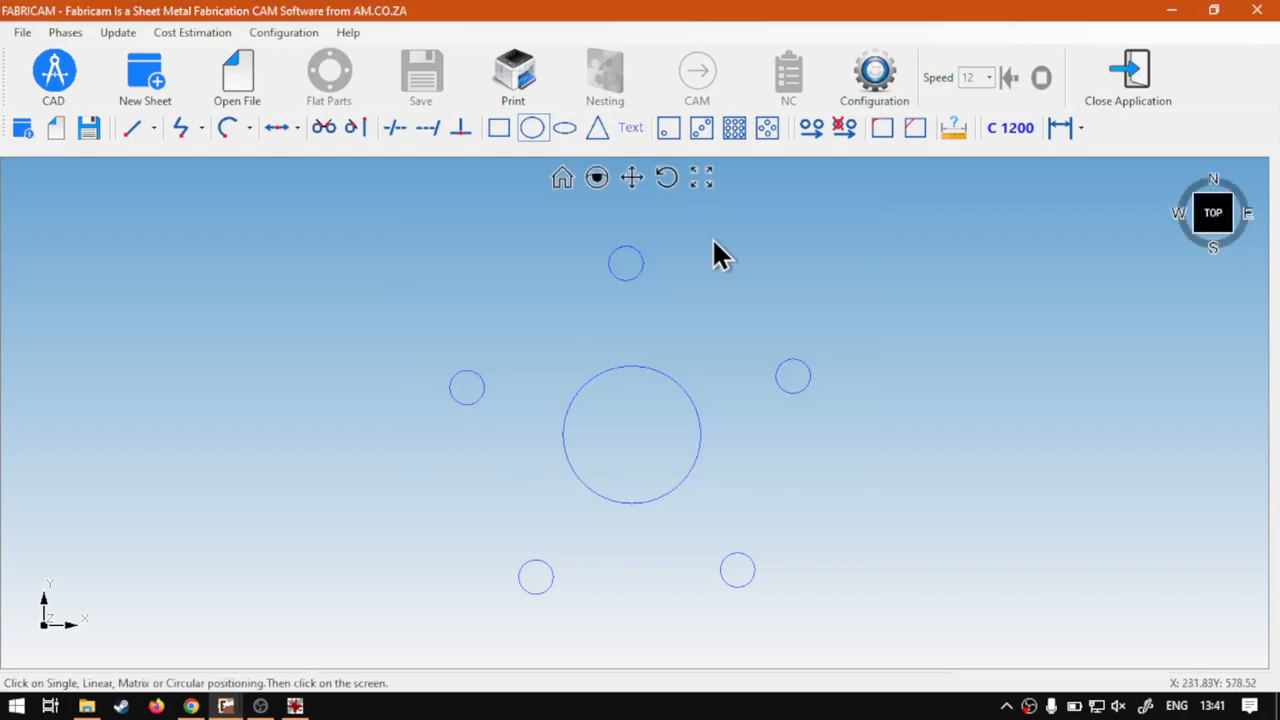
pyautogui.click(670, 138)
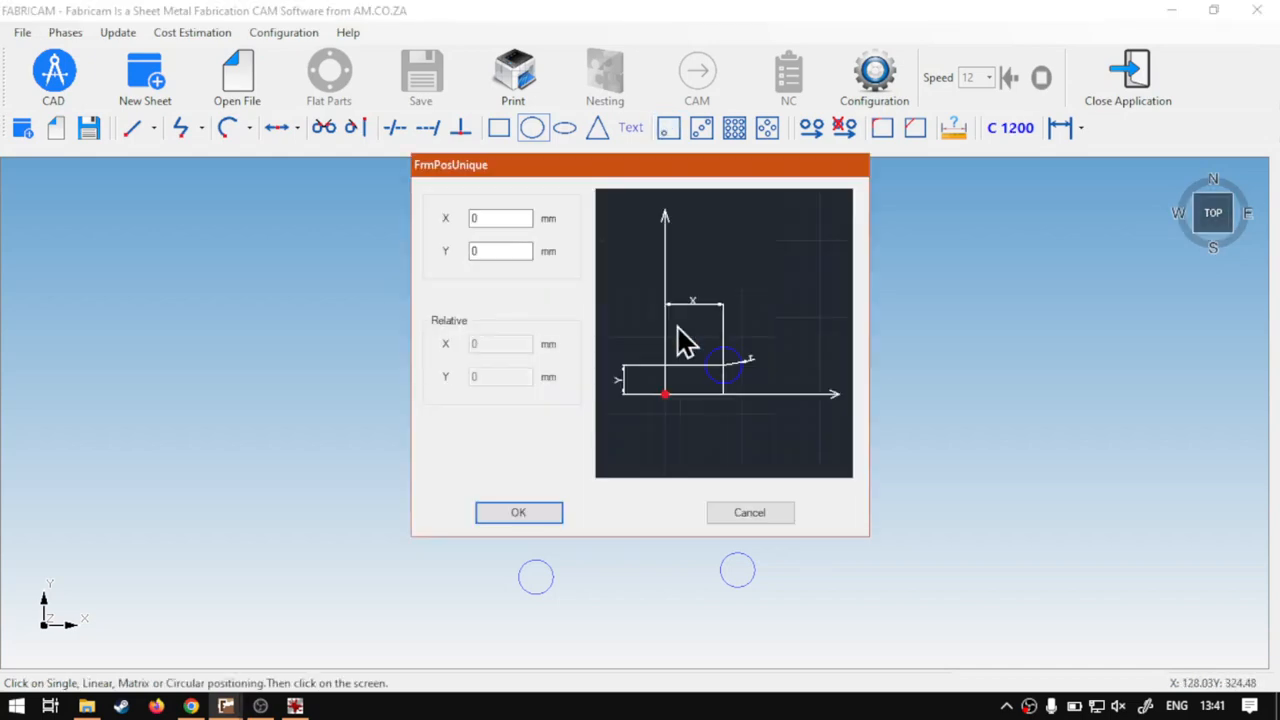
pyautogui.click(552, 505)
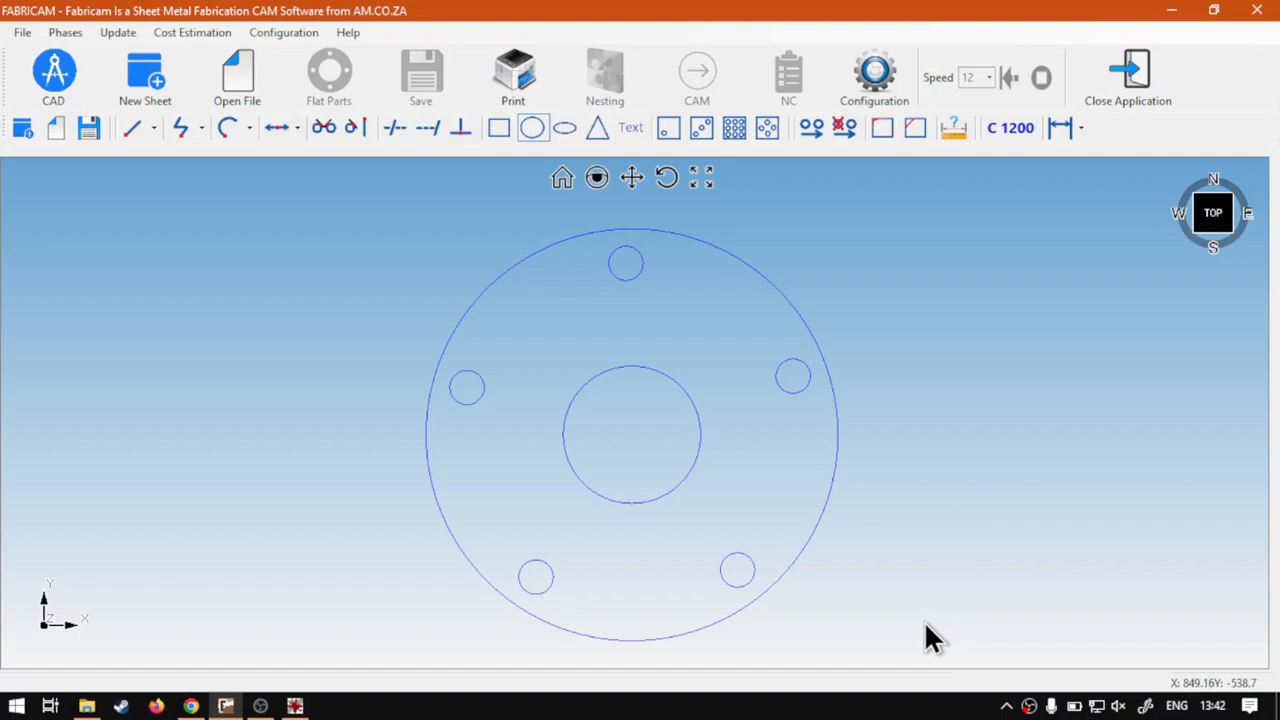
# Switch to Chrome to view the software training videos page on softwaretraining.co.za
pyautogui.moveTo(935, 653); pyautogui.dragTo(362, 224)
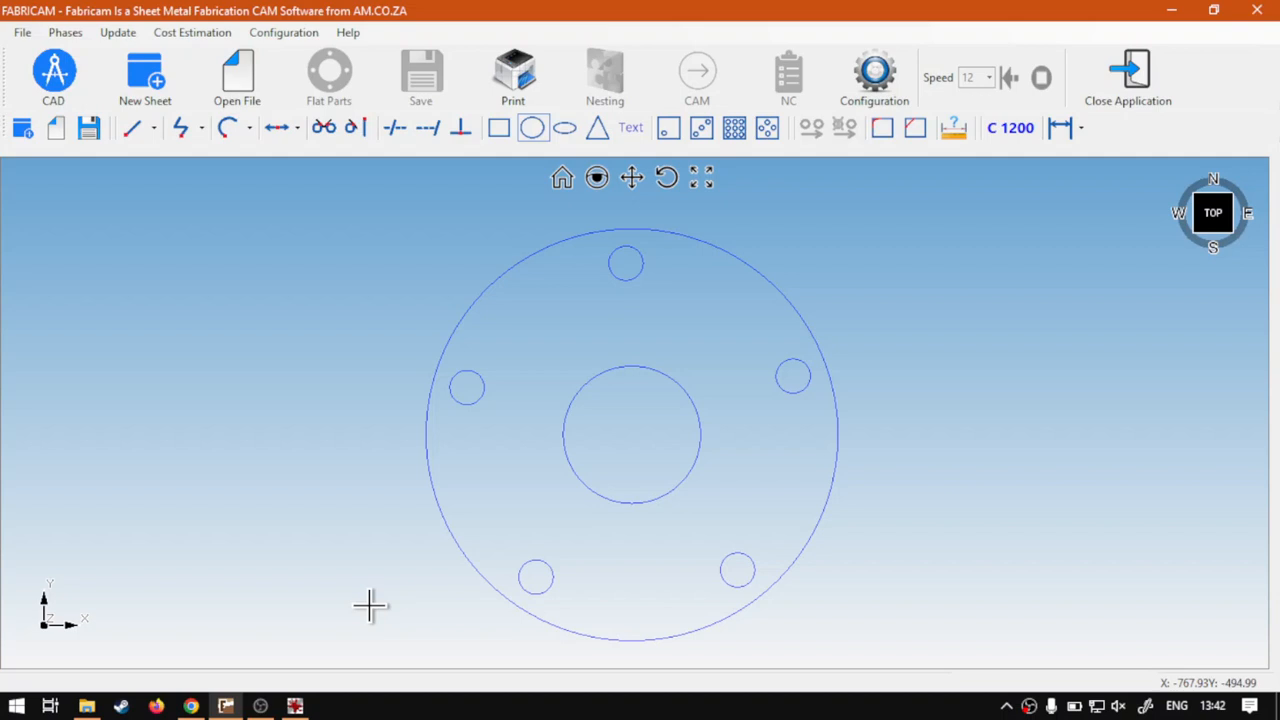
pyautogui.click(191, 706)
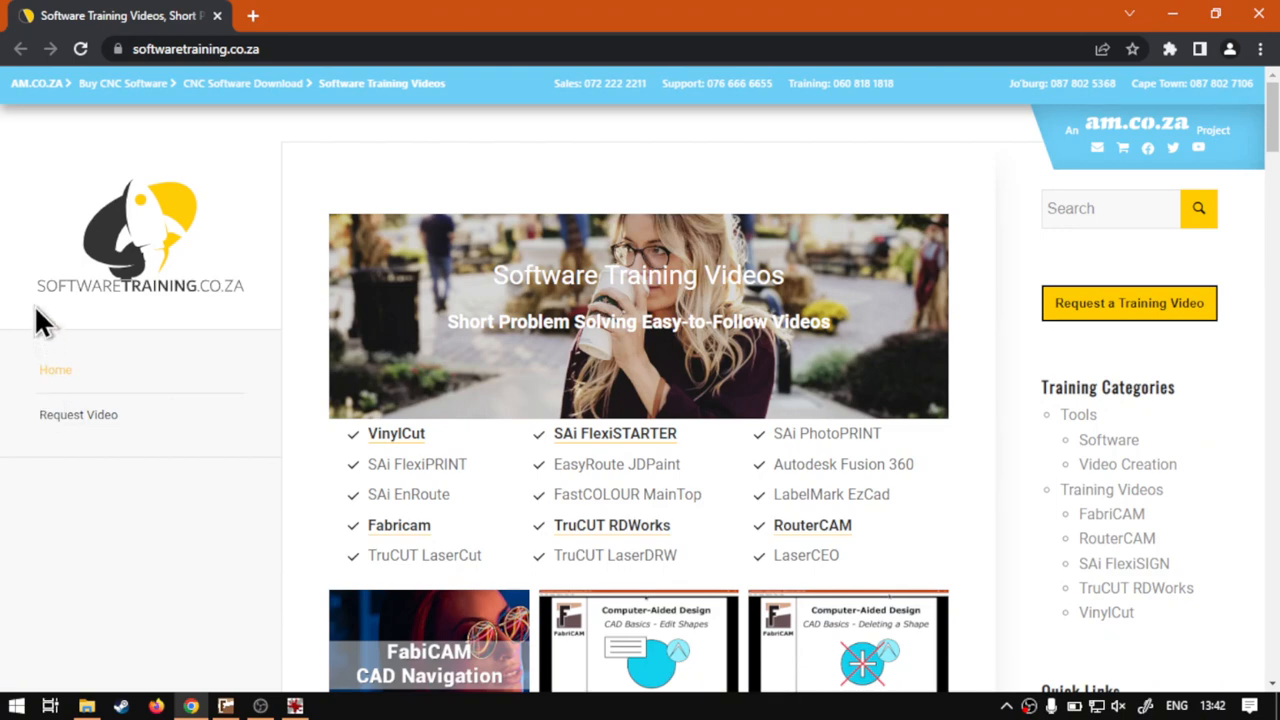